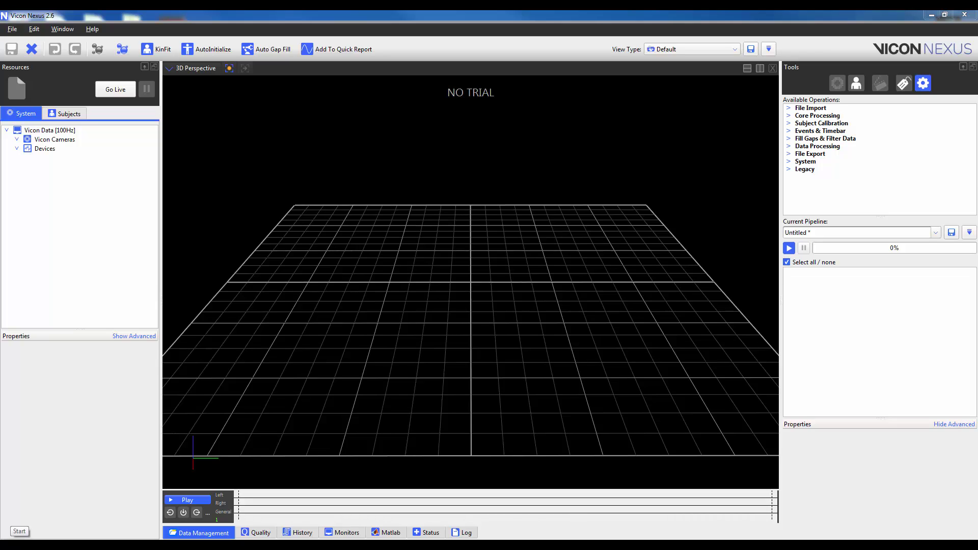
Step: Launch the Vicon Product Licensing tool from the Licensing folder of the installed Vicon programs
key(super)
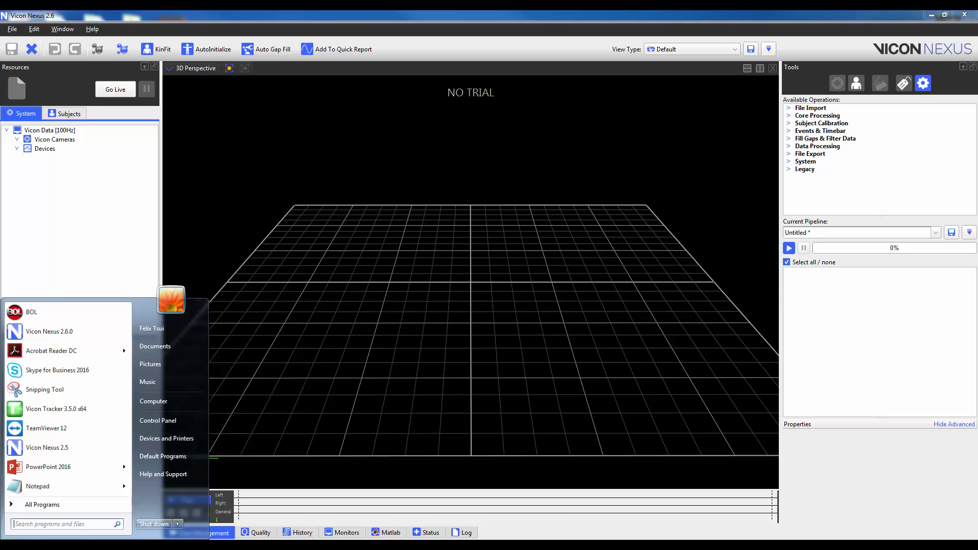
click(30, 504)
click(35, 464)
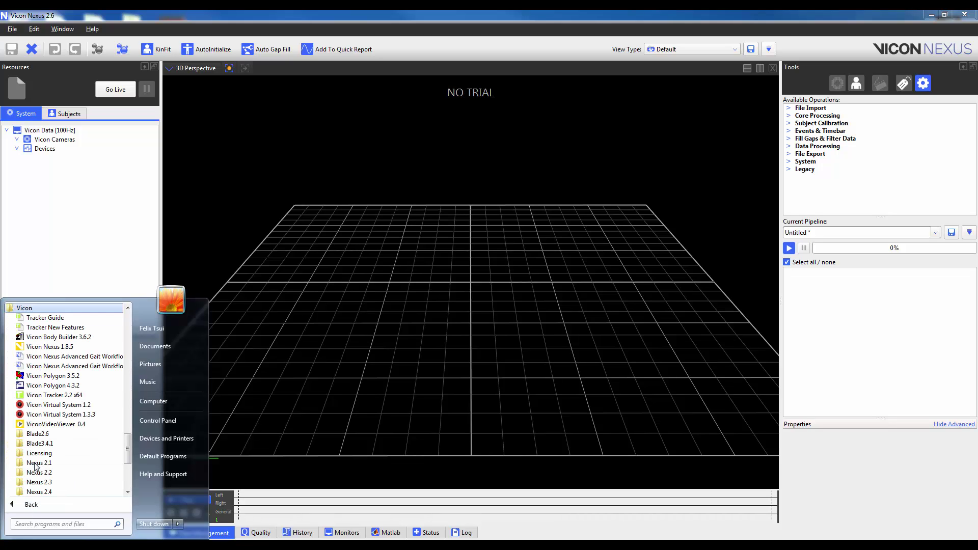
click(49, 464)
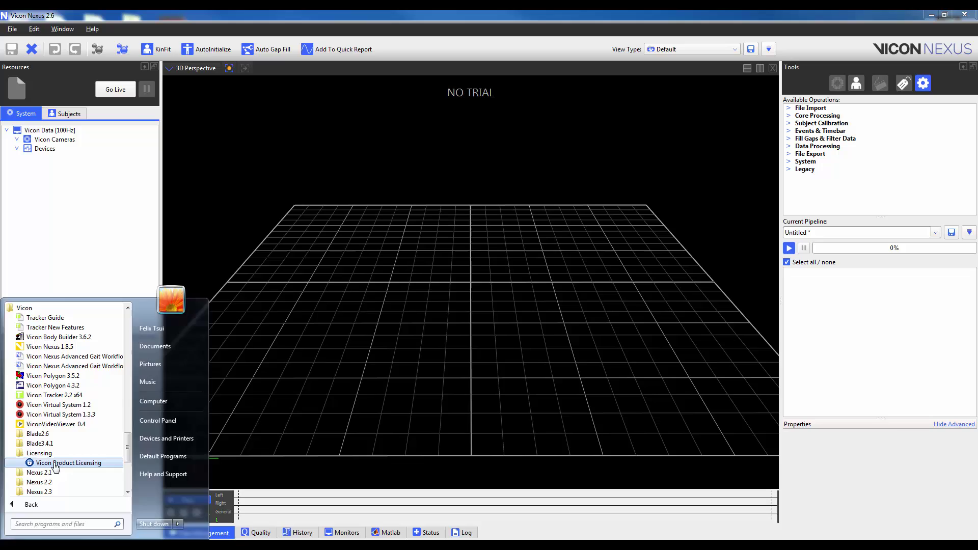
click(55, 463)
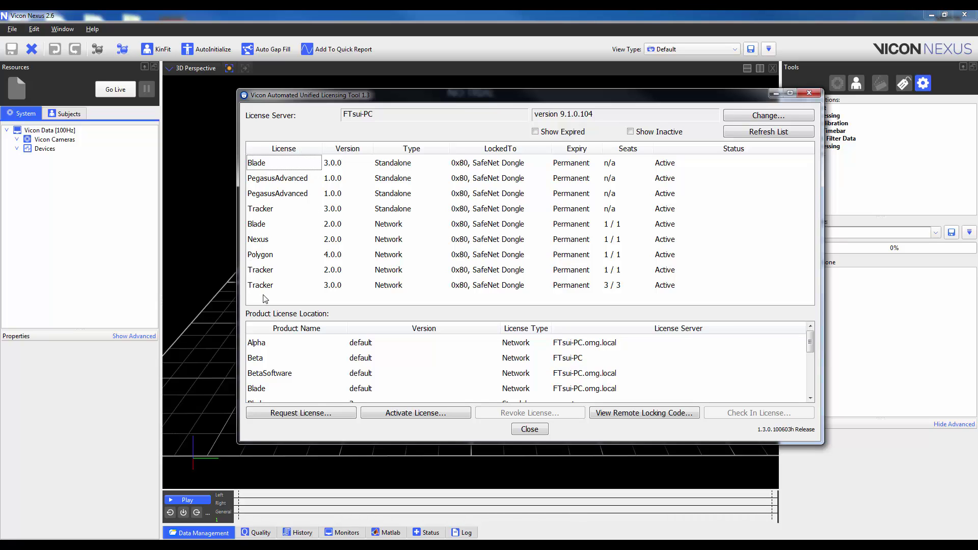
Step: Start a license request for Nexus 2.x as a standalone license locked to this computer
click(311, 415)
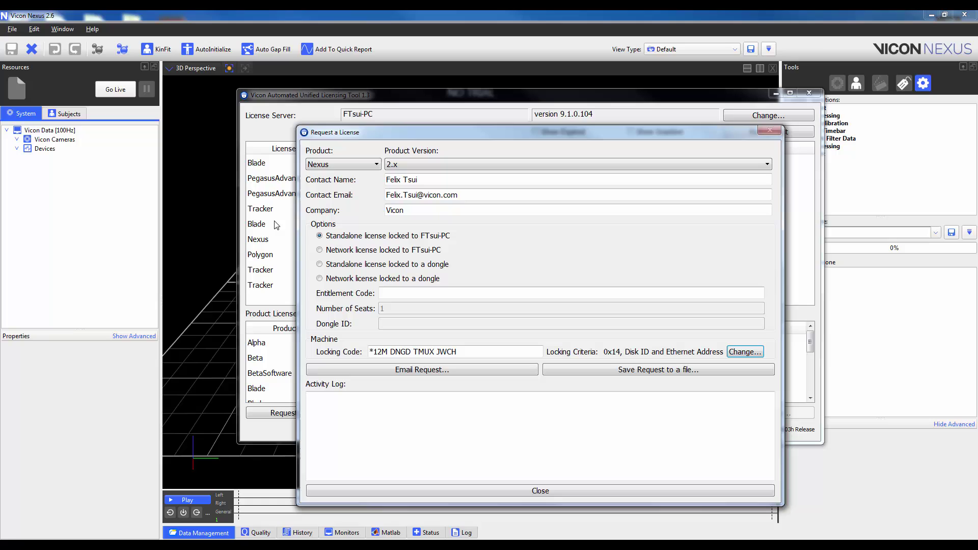
click(338, 252)
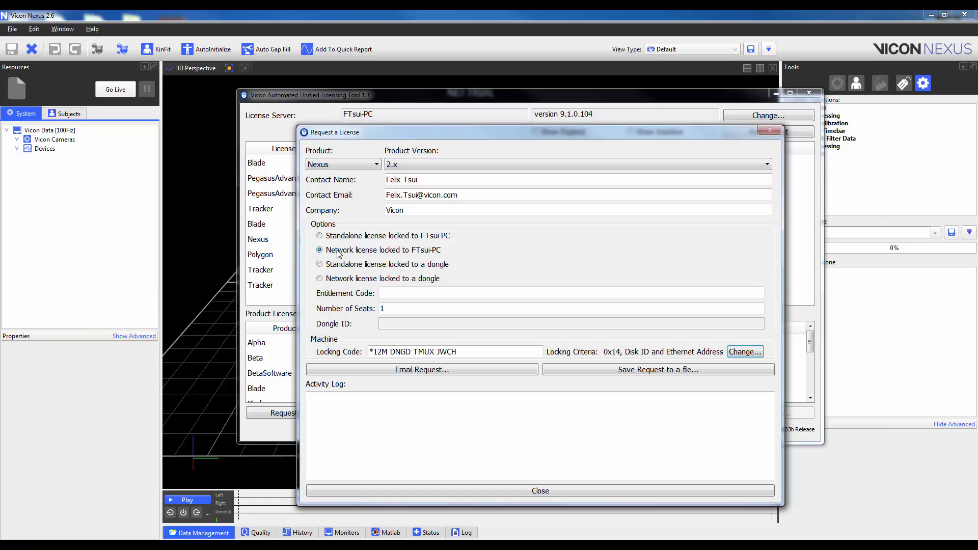
click(340, 237)
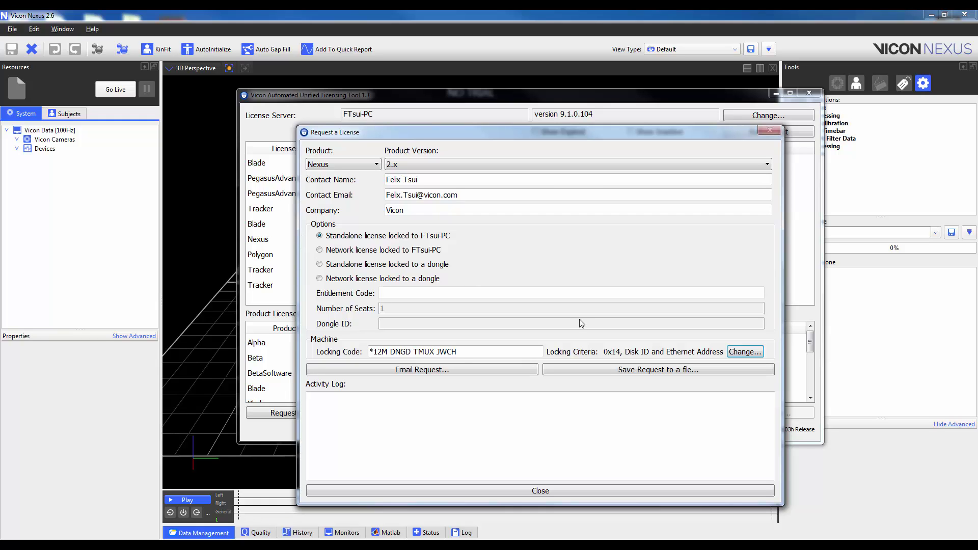
Step: Save the license request to a file in the Desktop folder, then close the request and the licensing tool
click(664, 369)
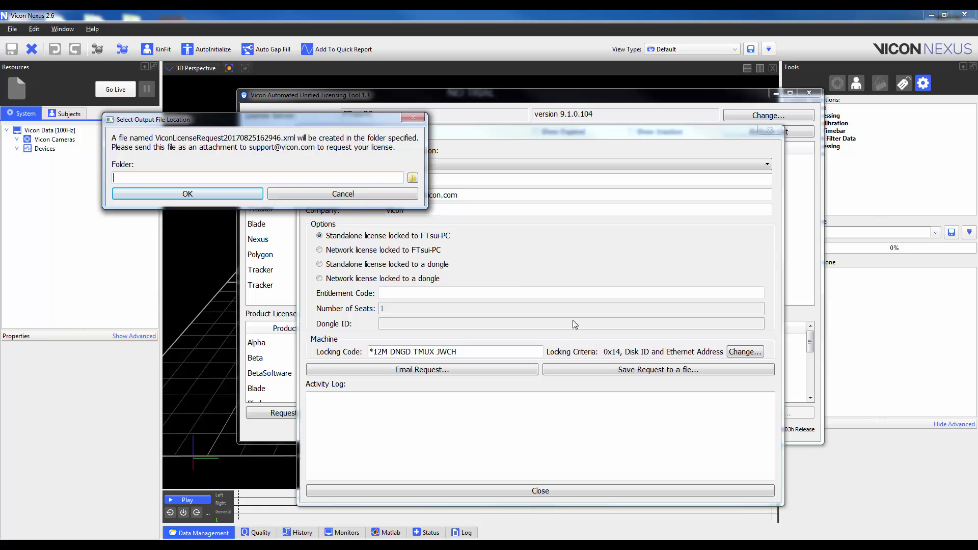
click(413, 178)
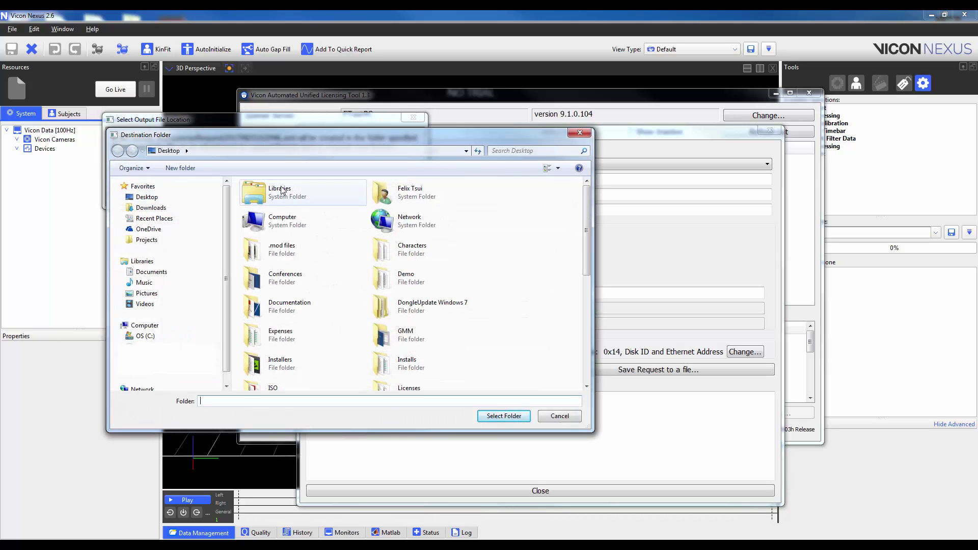
click(185, 198)
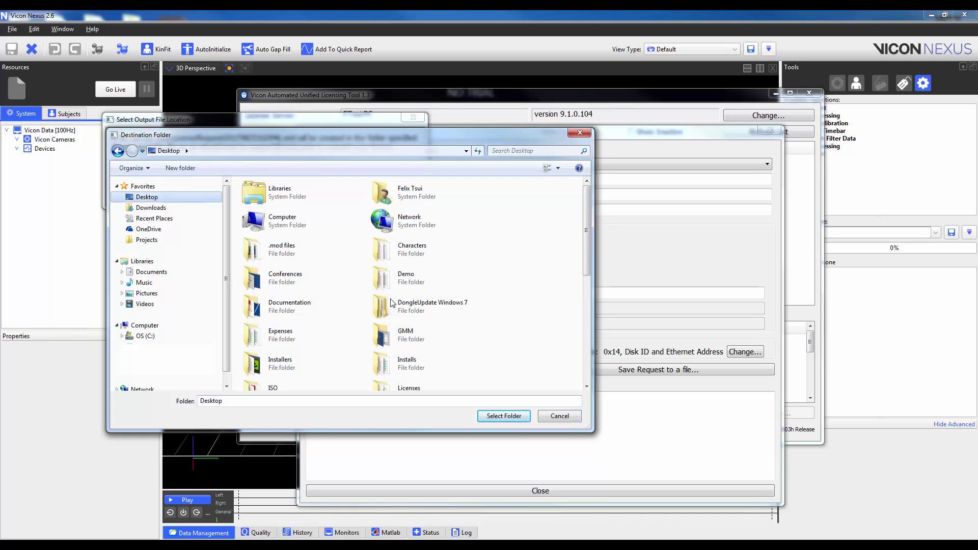
click(493, 416)
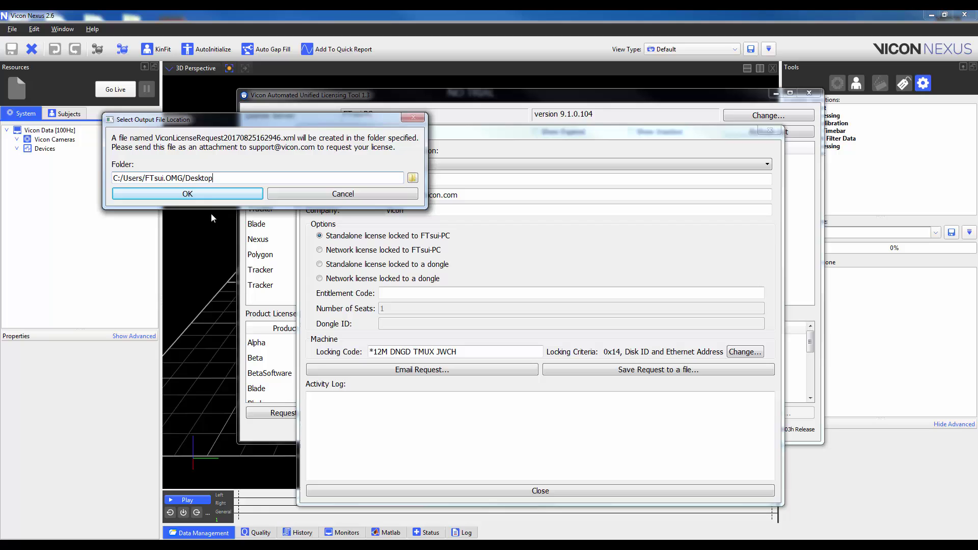
click(207, 191)
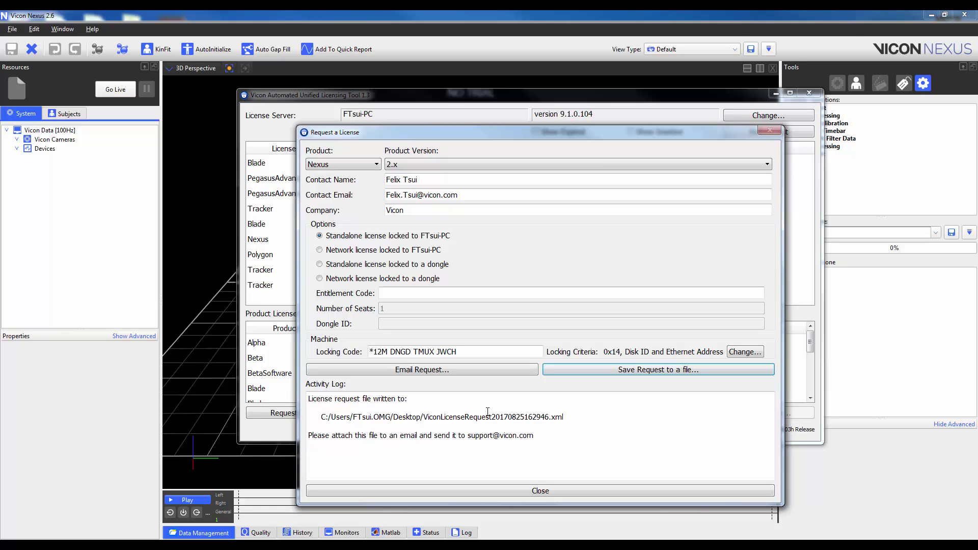
click(525, 490)
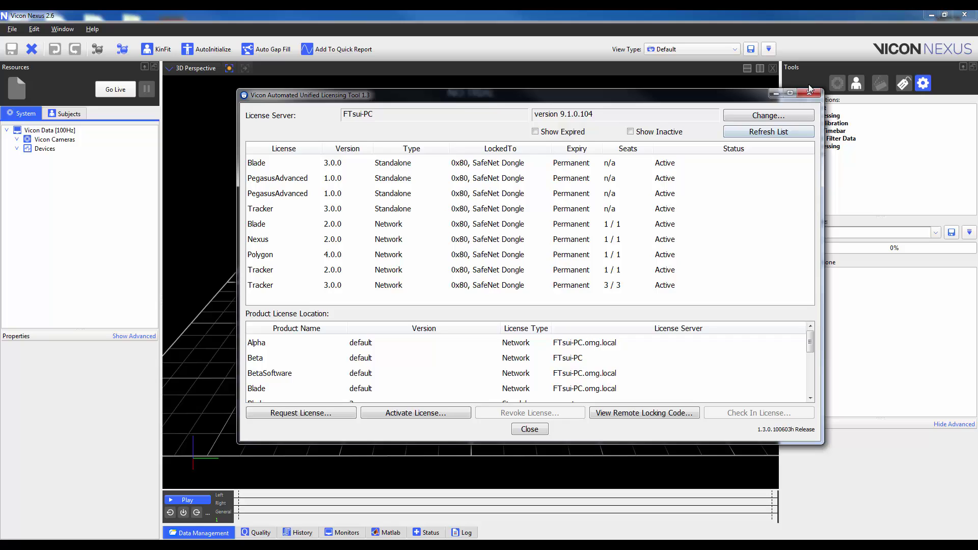
click(809, 94)
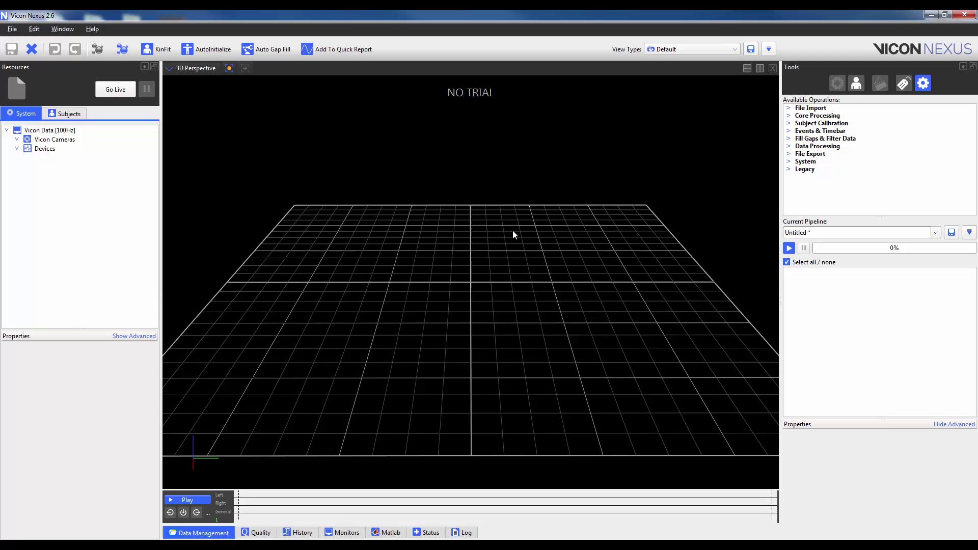
Step: Reopen the licensing tool from Nexus and activate the license from "Vicon Nexus 2.0 Network FTSN01.lic" in the Licenses folder
click(93, 30)
click(129, 107)
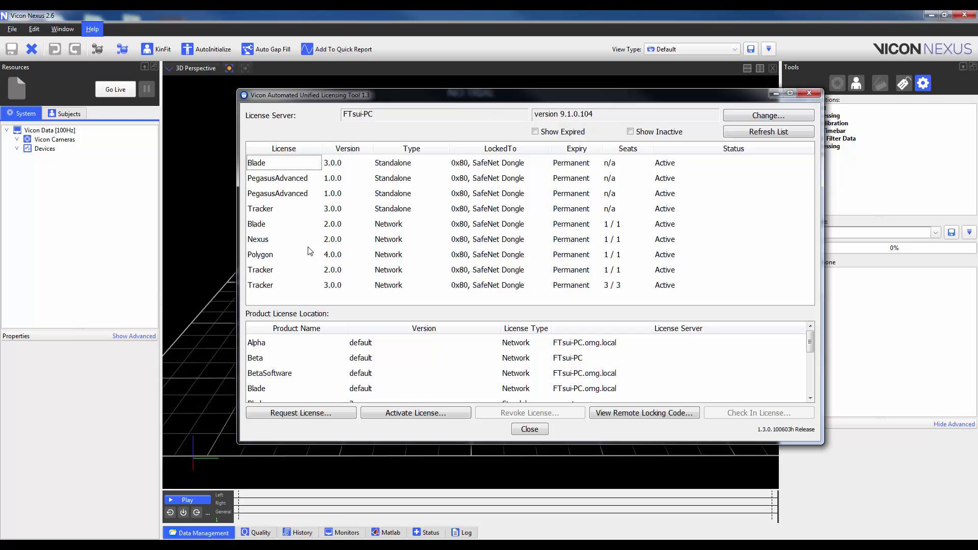
click(425, 413)
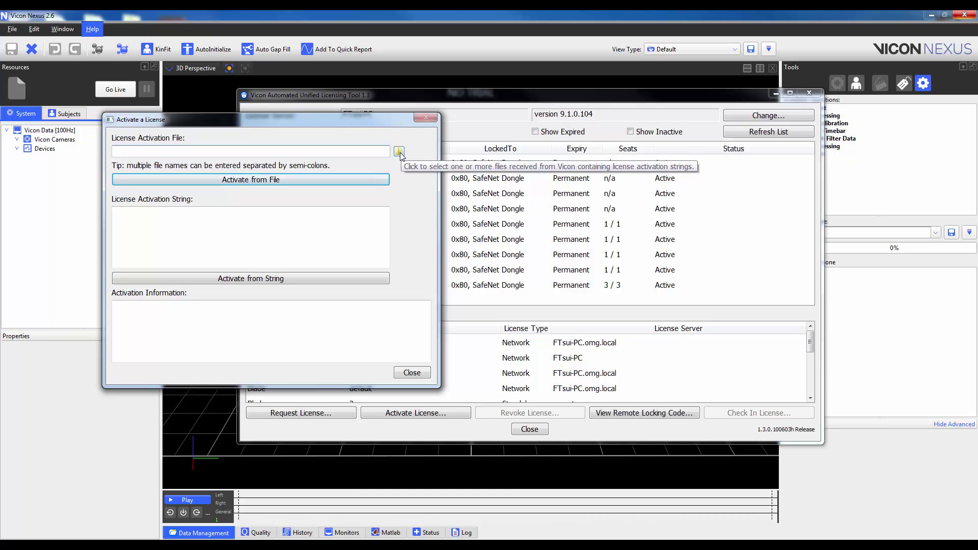
click(399, 152)
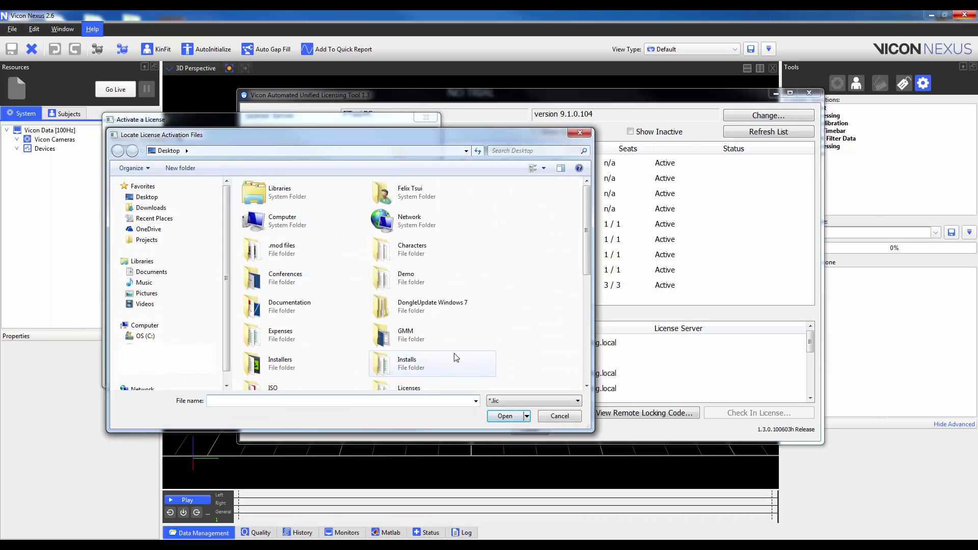
double_click(420, 383)
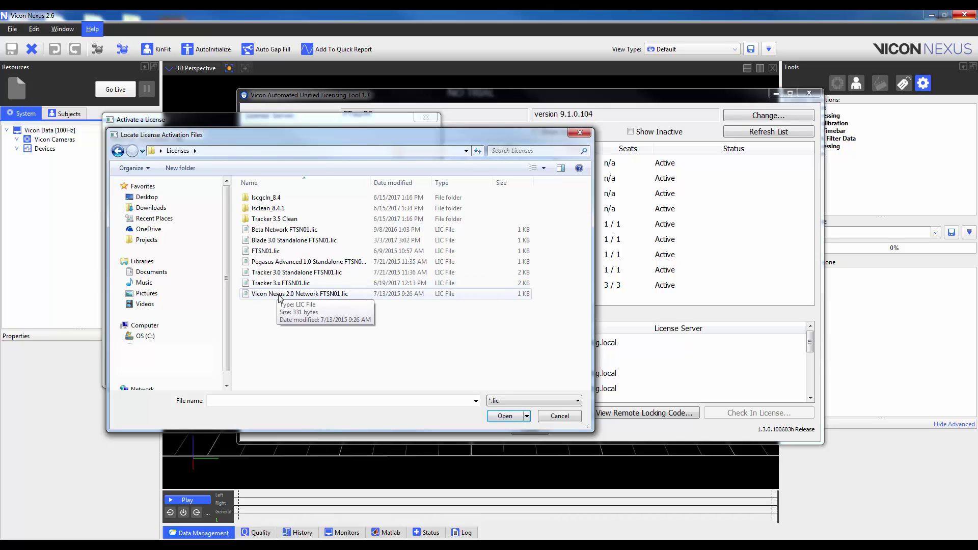
double_click(279, 294)
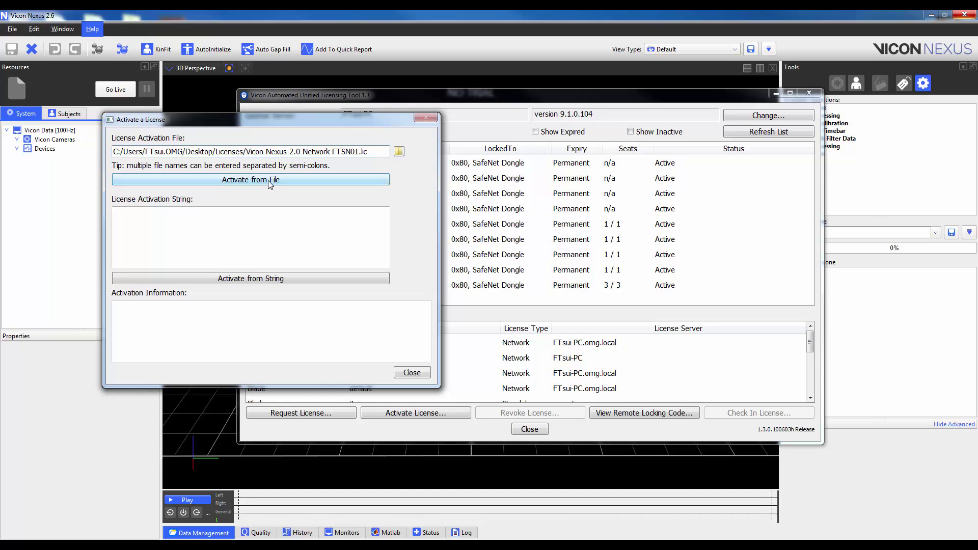
click(270, 182)
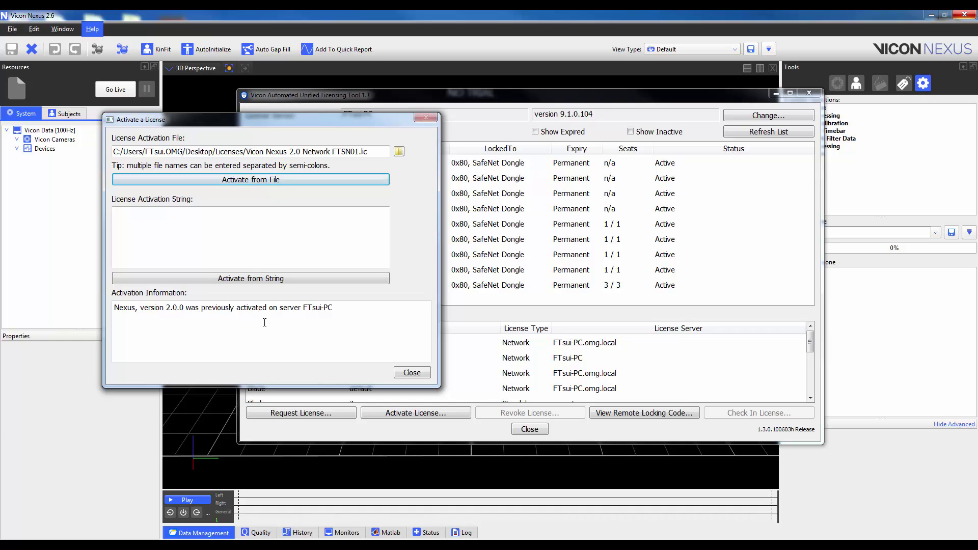
click(411, 372)
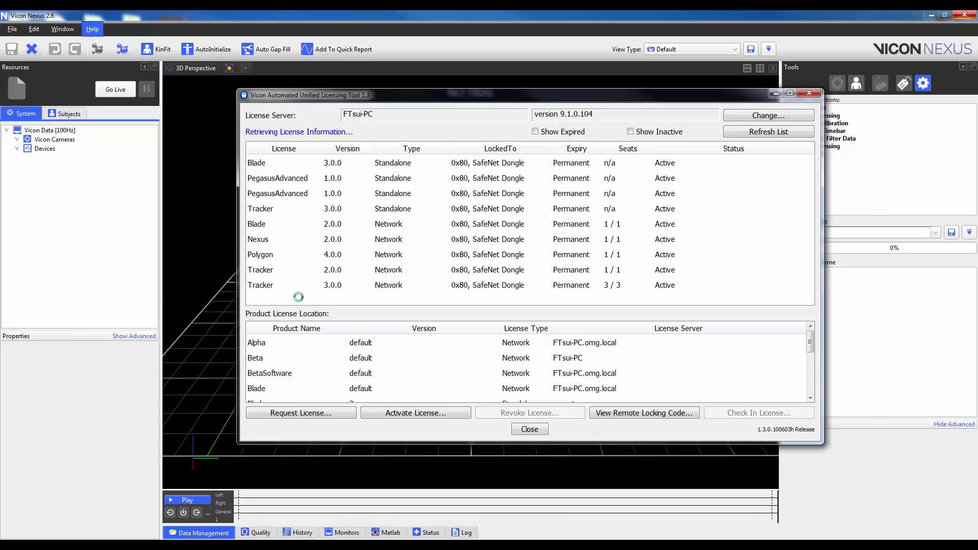
Step: Assign the activated Nexus 2.0.0 network license as the one Nexus uses
click(262, 240)
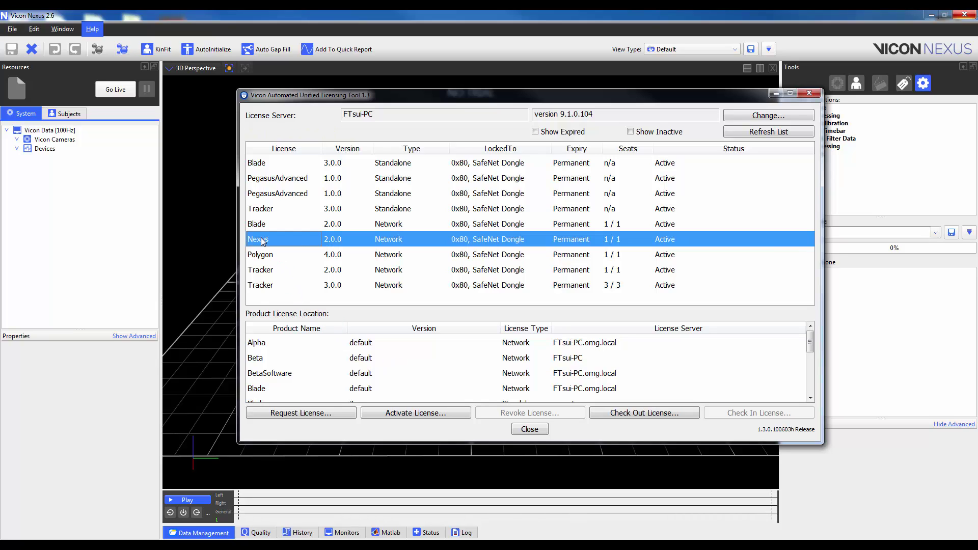
right_click(262, 241)
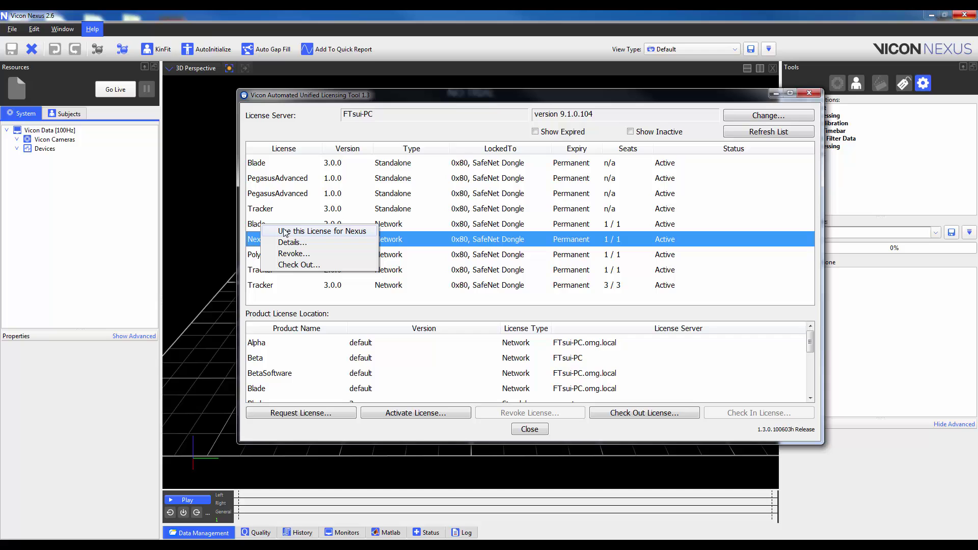
click(285, 232)
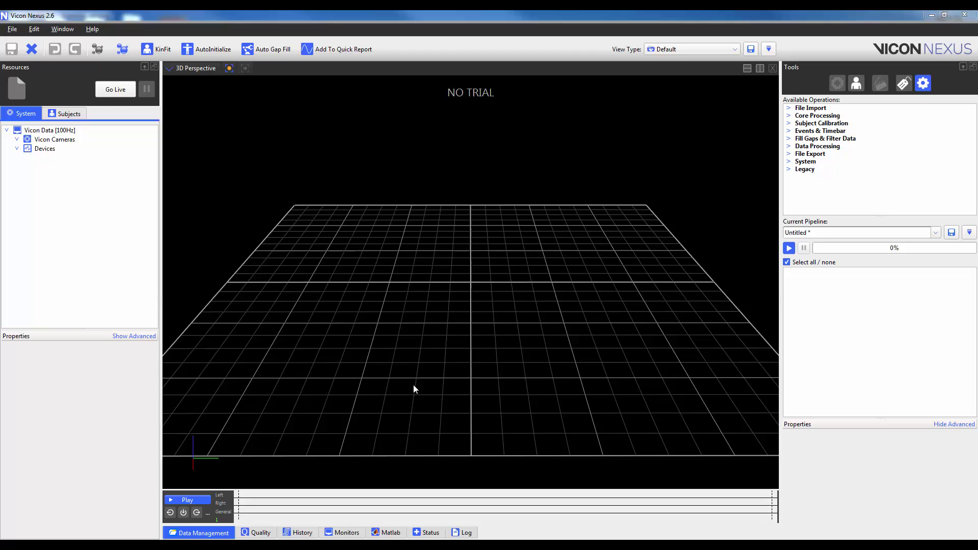
Step: In the licensing tool, switch to the discovered license server oem-vmsi-den.omg.local and use its Nexus 2.0.0 network license for Nexus
click(101, 30)
click(141, 111)
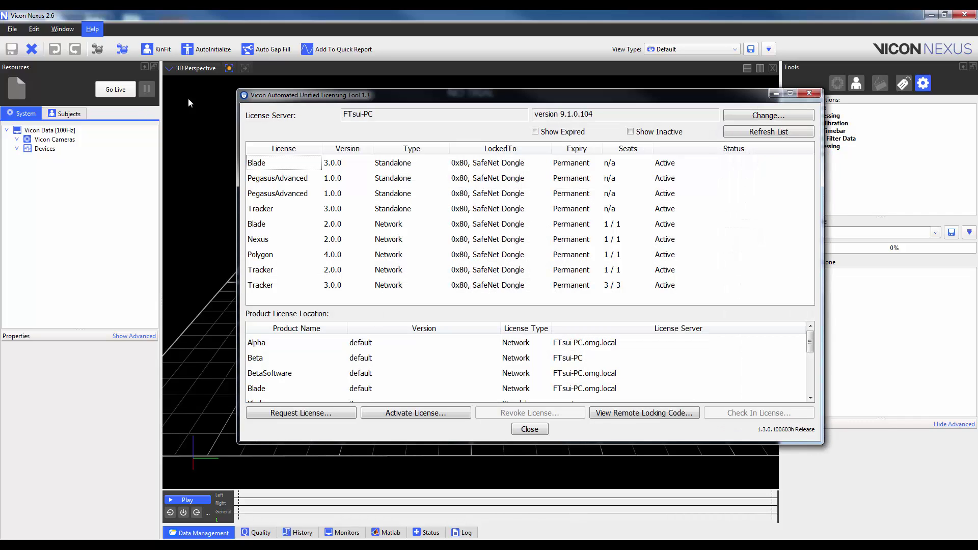
click(752, 114)
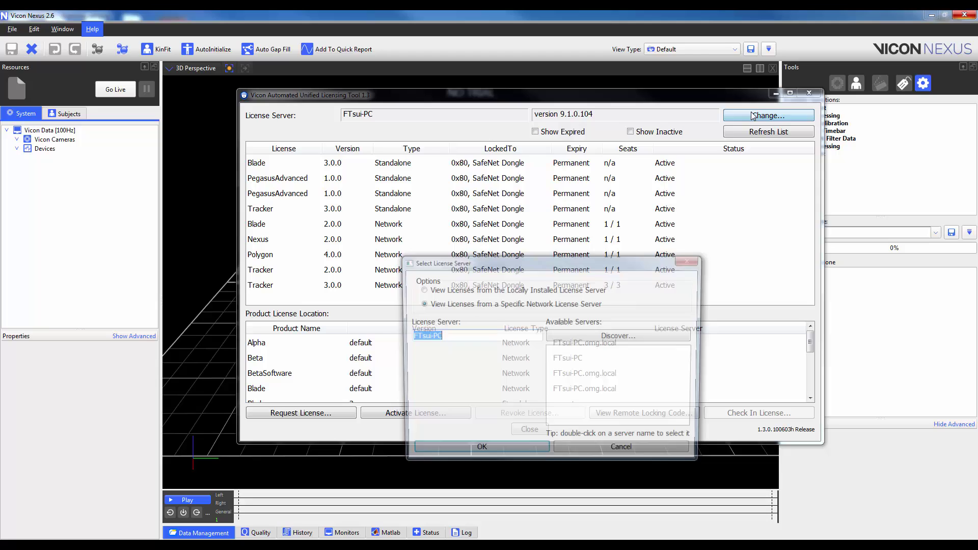
click(633, 342)
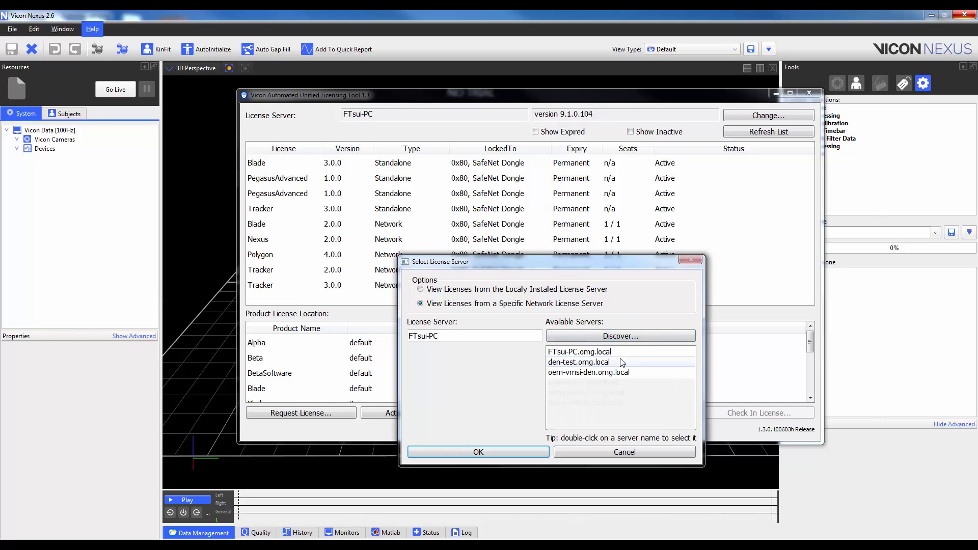
click(616, 373)
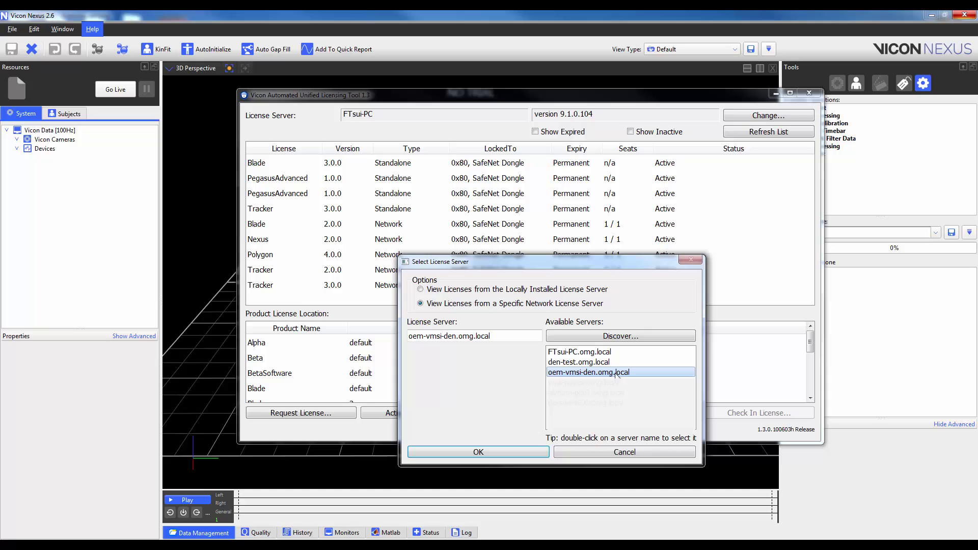
click(487, 454)
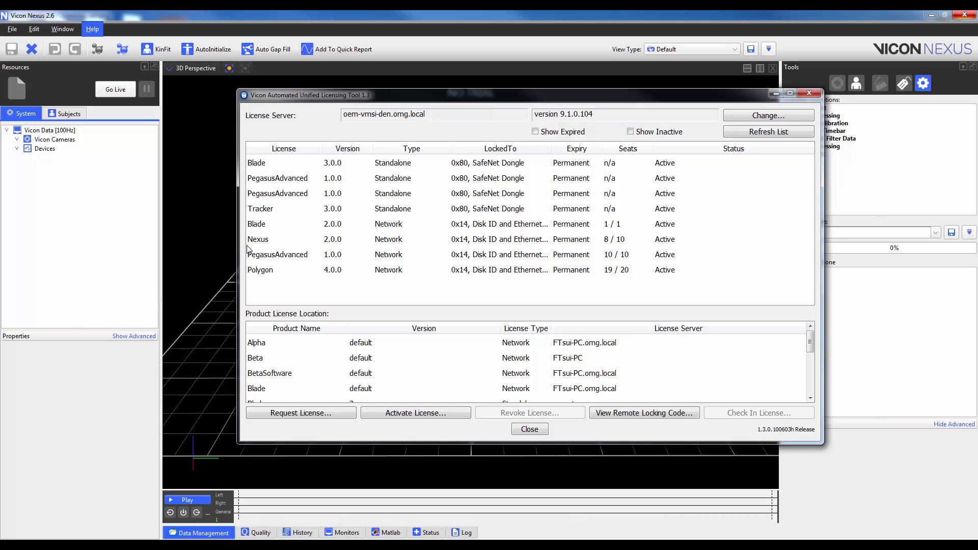
right_click(270, 243)
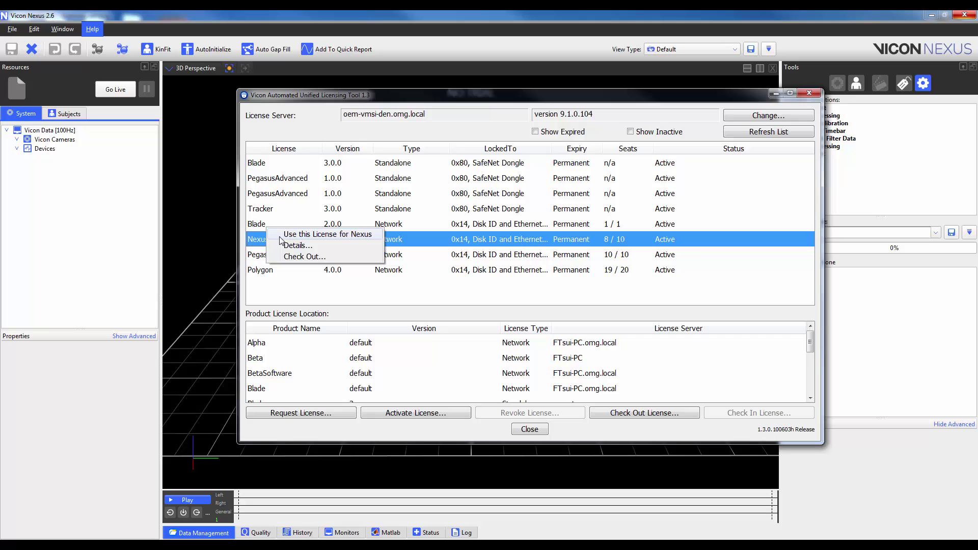
click(282, 238)
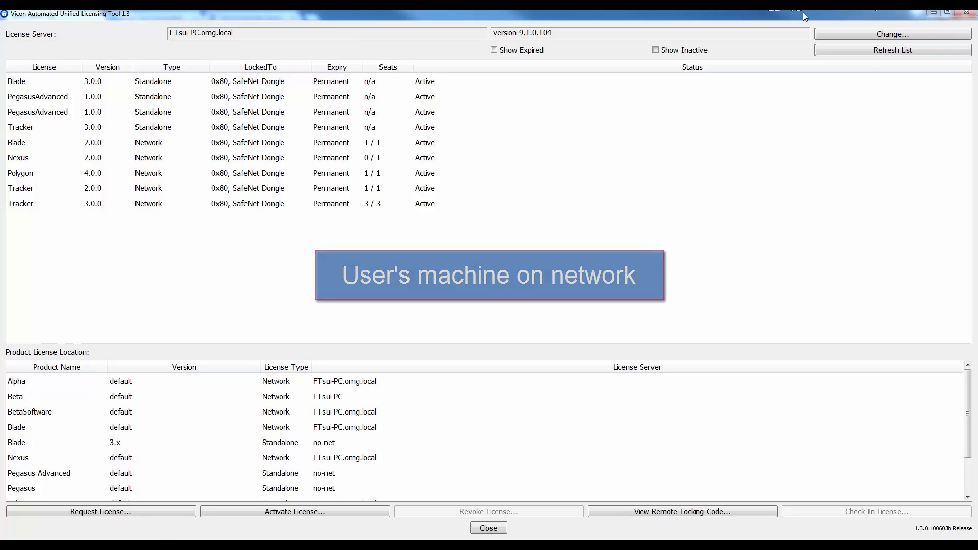
Step: On the network user's machine, set the license server to oem-vmsi-den.omg.local from the available servers
click(851, 36)
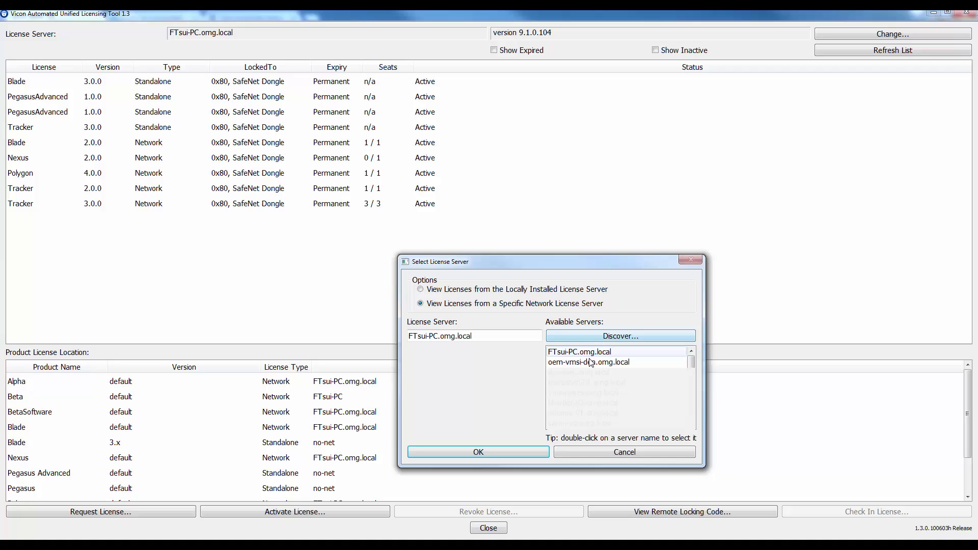
double_click(590, 362)
click(493, 453)
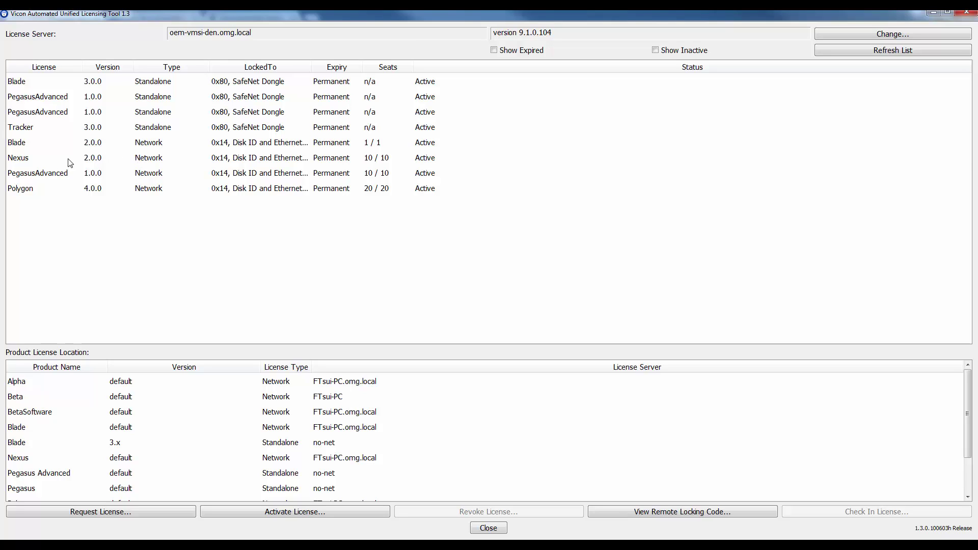
Step: Check out the Nexus 2.0.0 network license for 30 commuter days and assign the resulting commuter license to Nexus
click(36, 160)
right_click(35, 161)
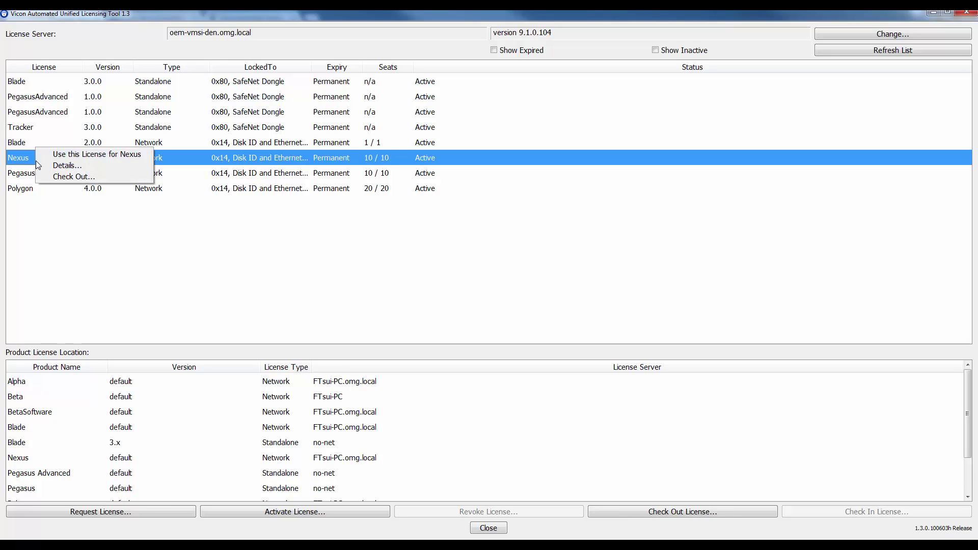
click(71, 177)
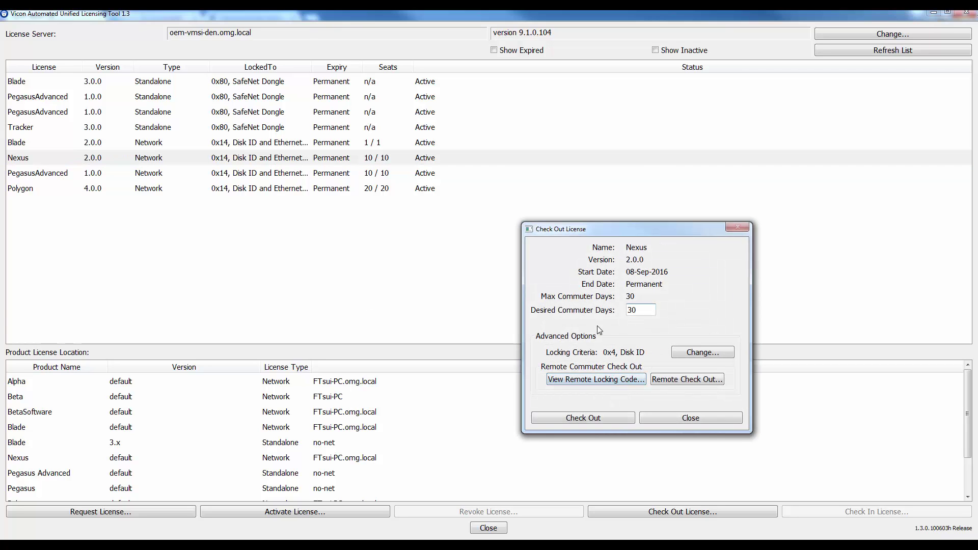
click(600, 418)
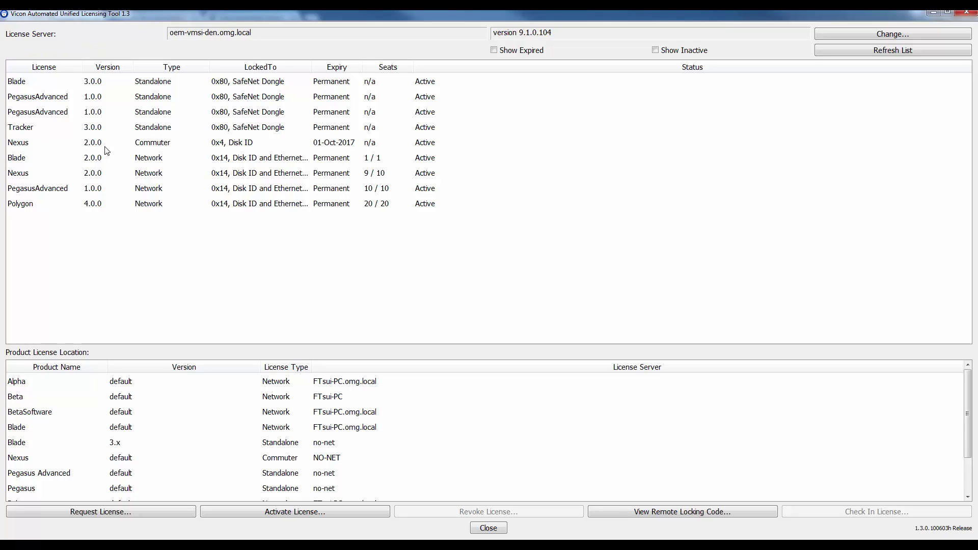
right_click(28, 143)
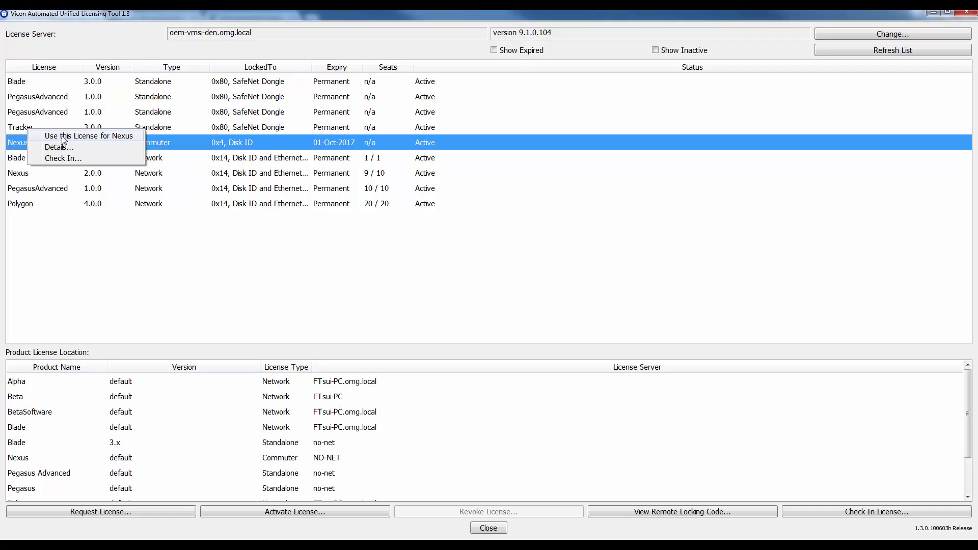
click(63, 137)
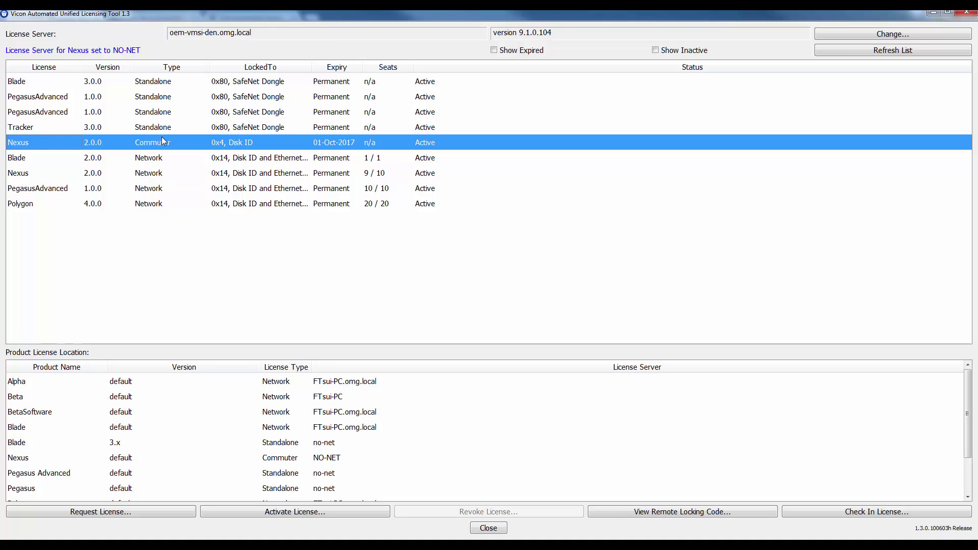
Step: Check the Nexus 2.0.0 commuter license back in to the license server
right_click(36, 132)
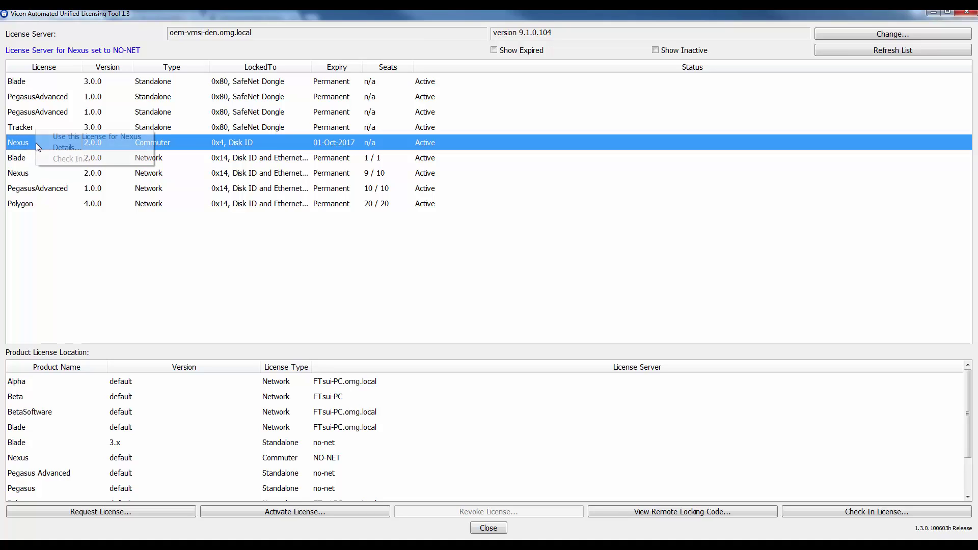
click(63, 159)
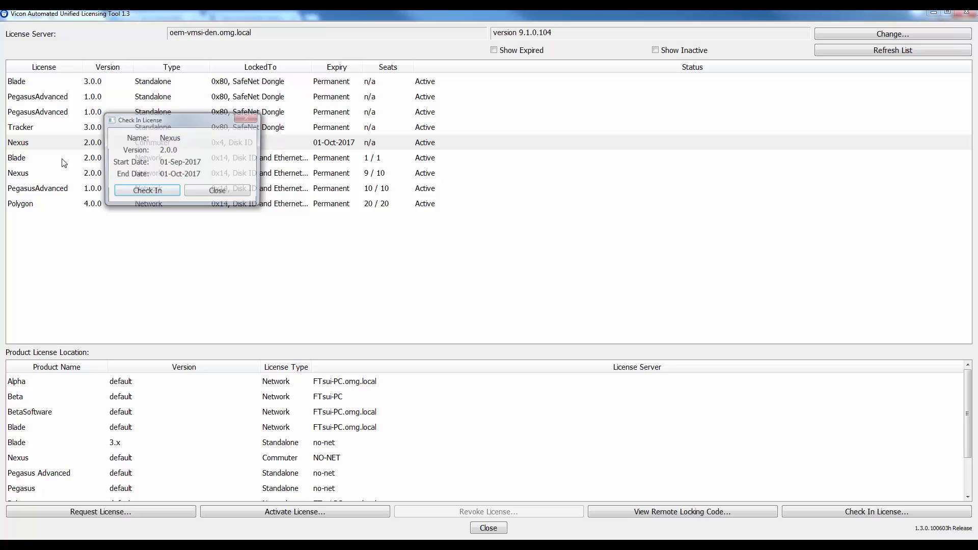
click(142, 193)
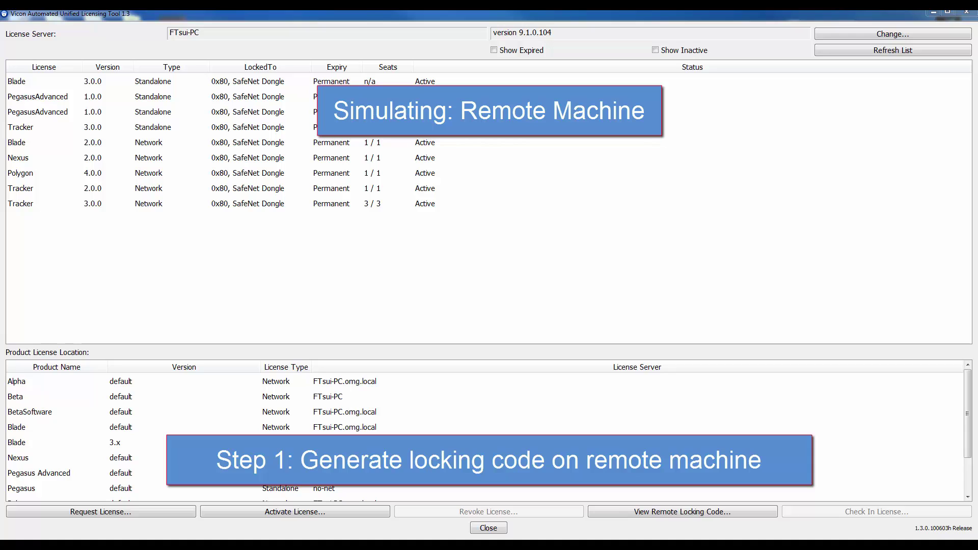
Step: On the remote machine, view its remote locking code and the save location options, and close the locking code dialog without saving
click(712, 514)
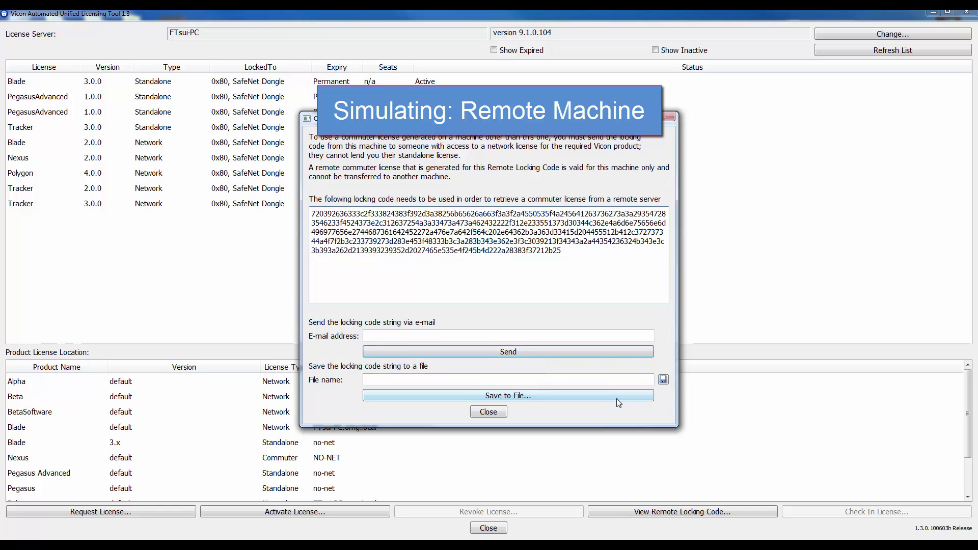
click(664, 380)
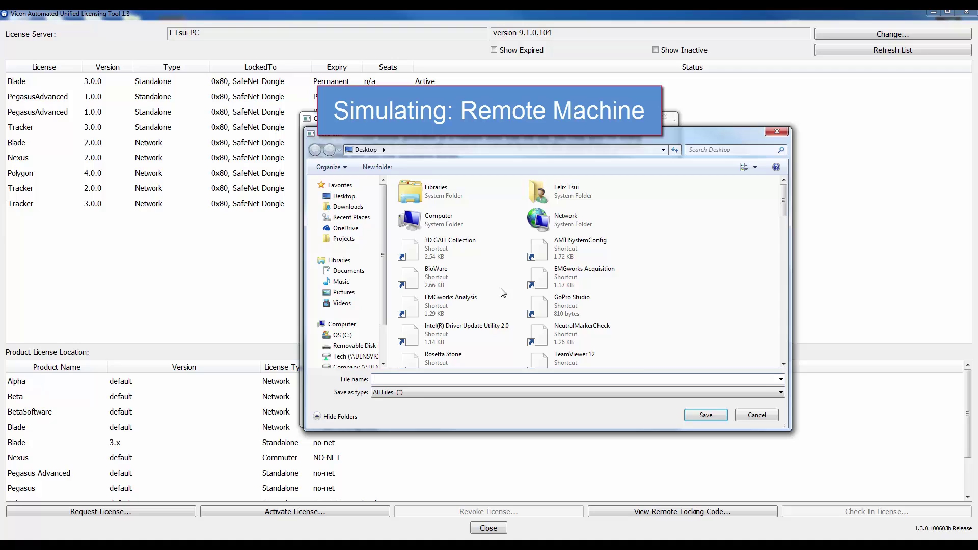
key(Escape)
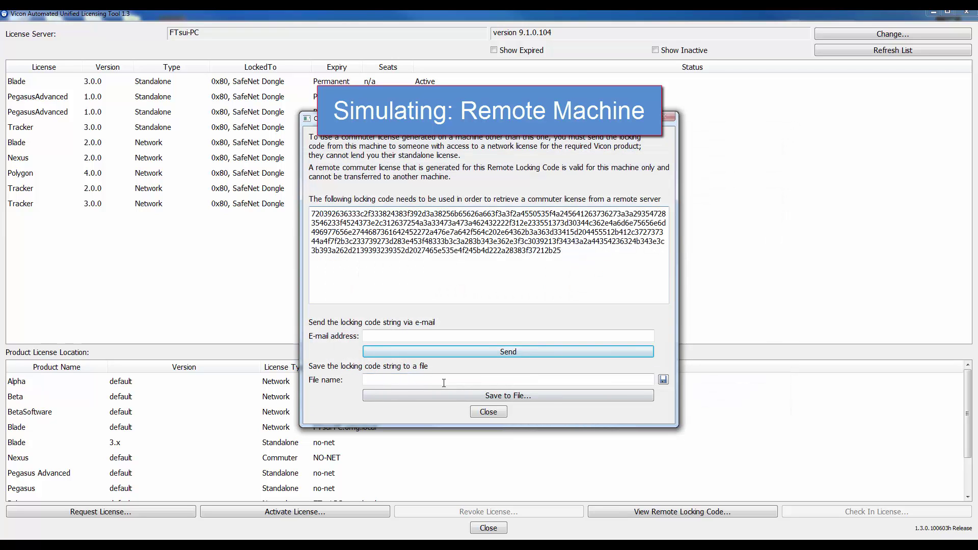
click(499, 415)
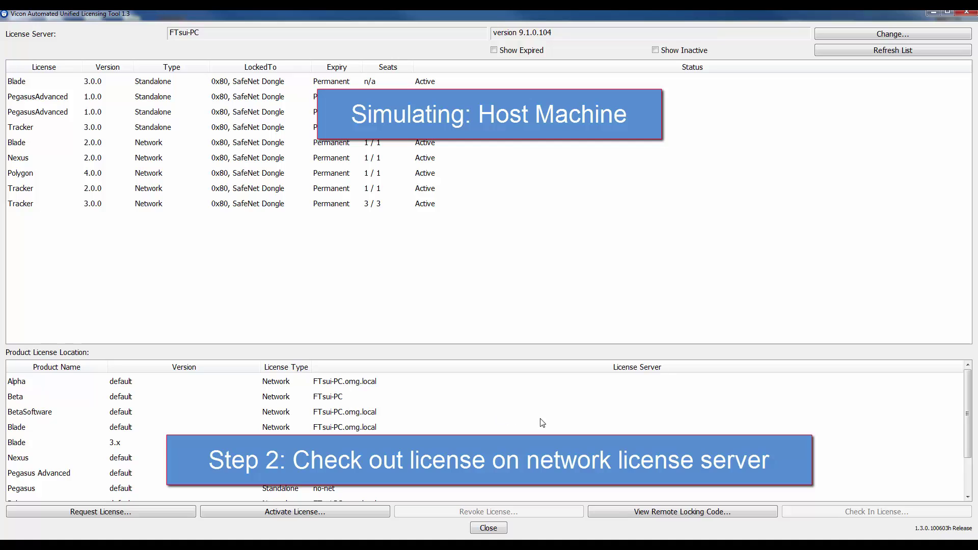
Step: On the host machine, start a remote check-out of the Nexus 2.0.0 network license with 1 desired commuter day
right_click(31, 161)
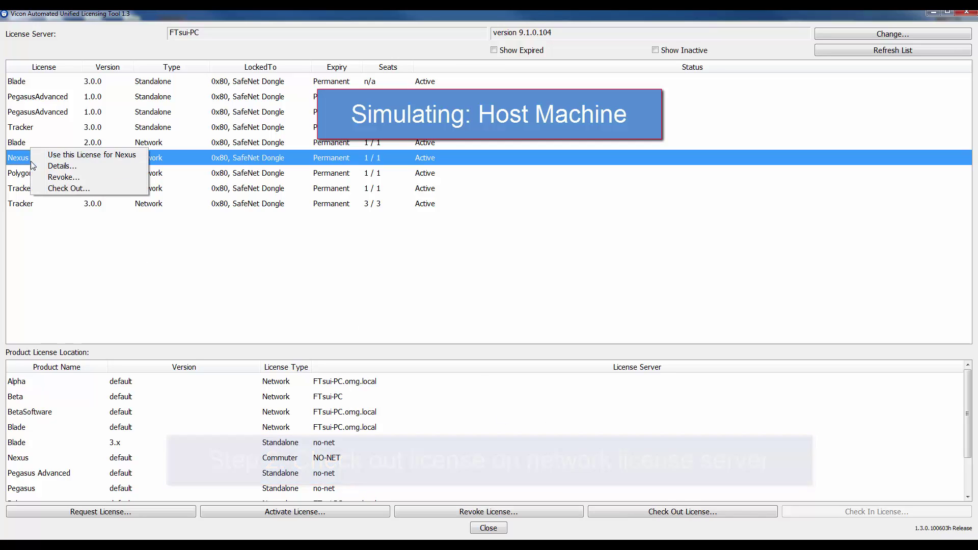
click(56, 188)
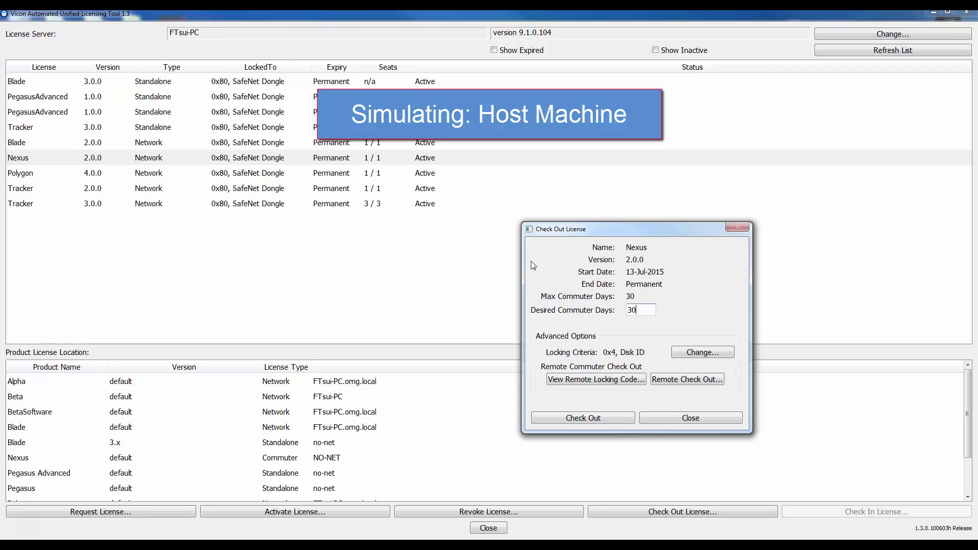
drag(638, 308, 608, 309)
text(1)
click(700, 384)
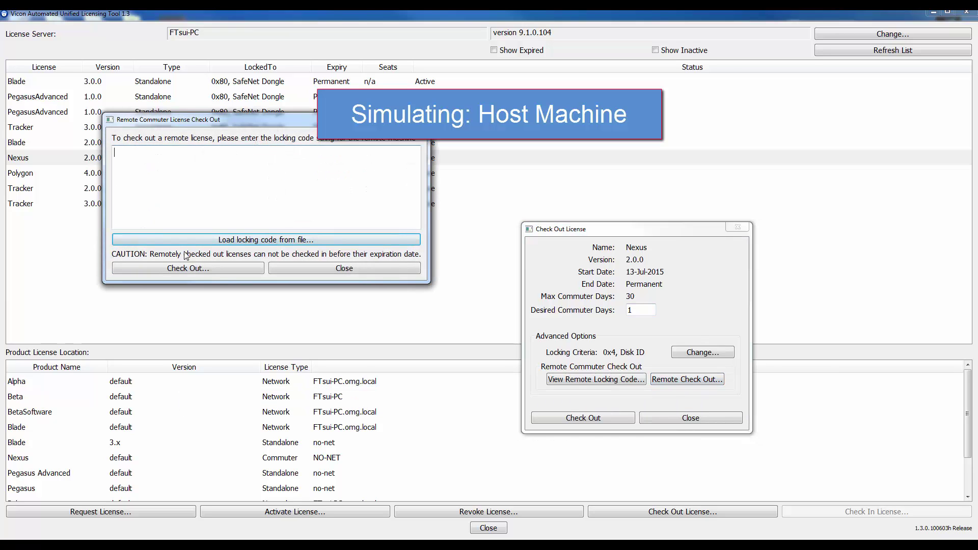
Step: Load the locking code from "JP Remote Locking Code" on Removable Disk (E:) and check out the remote commuter license
click(280, 239)
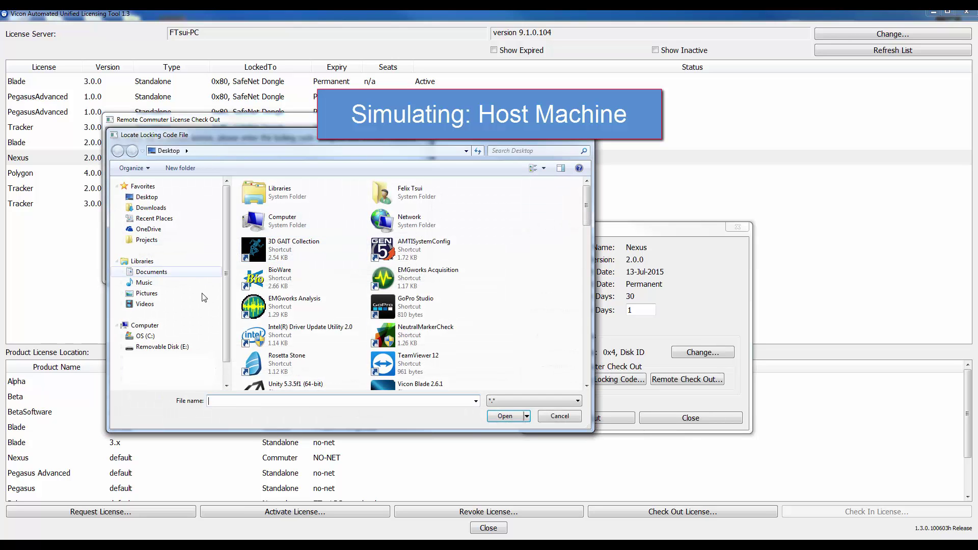
click(186, 346)
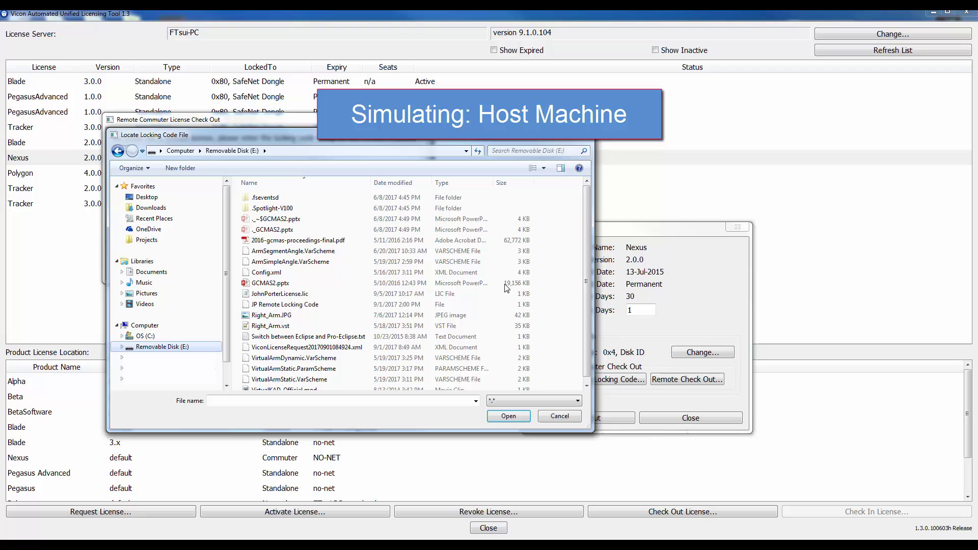
double_click(505, 304)
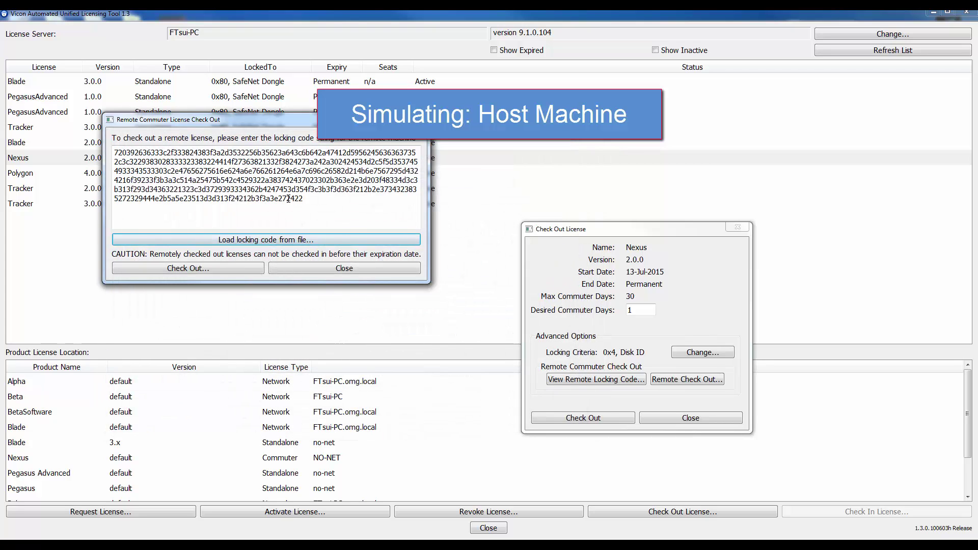
click(216, 269)
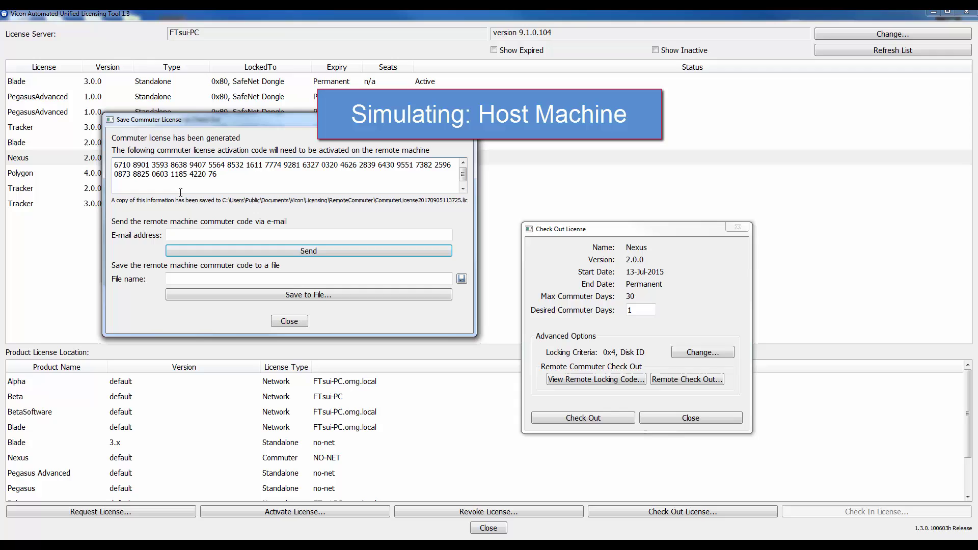
Step: Review the options for e-mailing or saving the commuter license code, and close the check-out dialogs without saving
click(258, 233)
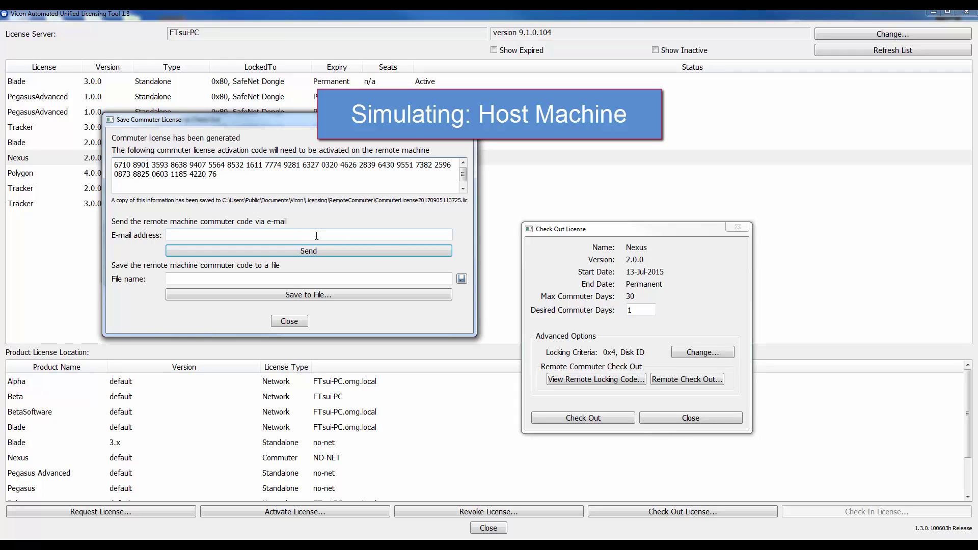
click(461, 279)
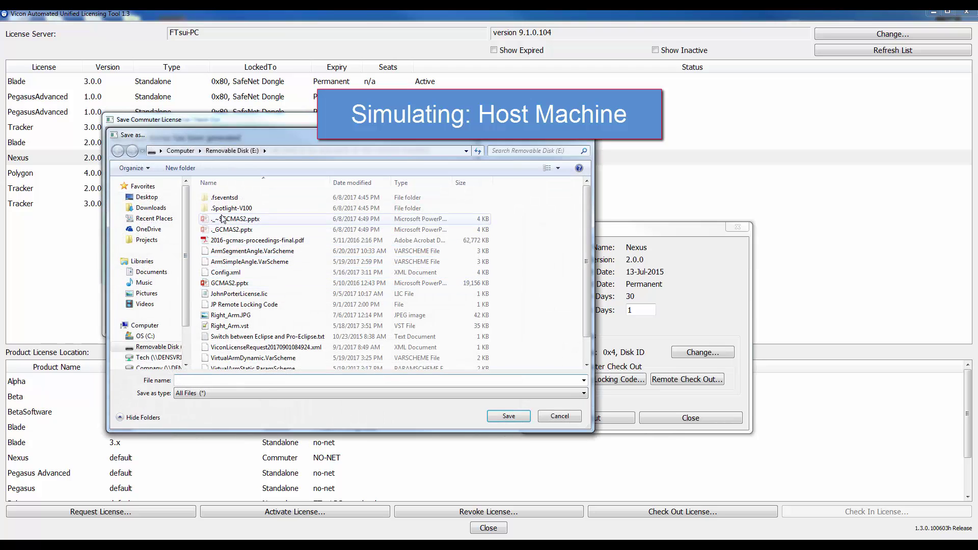
click(559, 416)
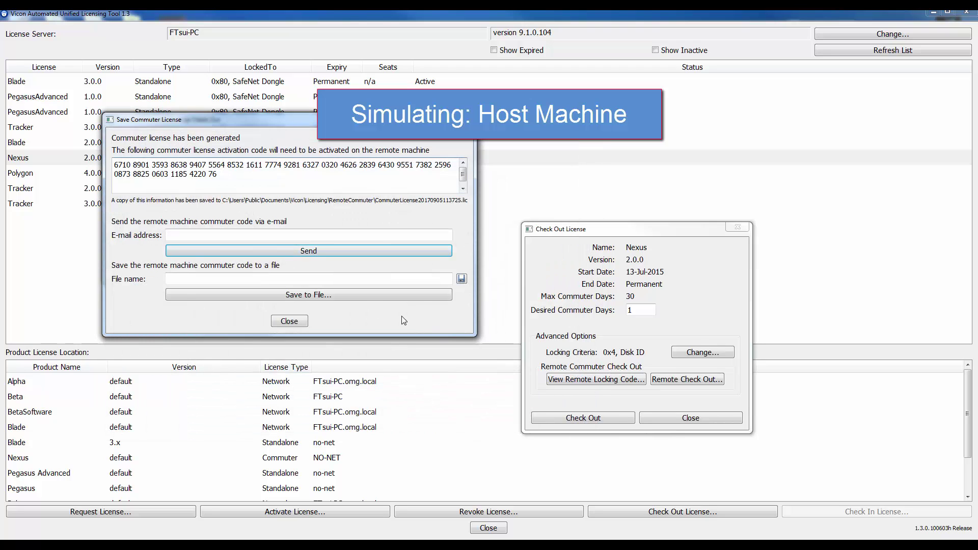
click(289, 321)
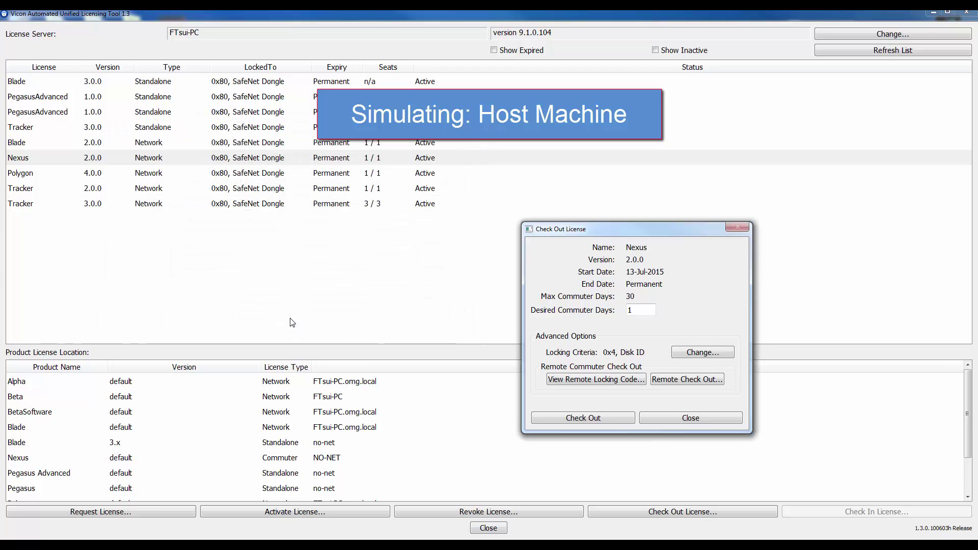
click(720, 417)
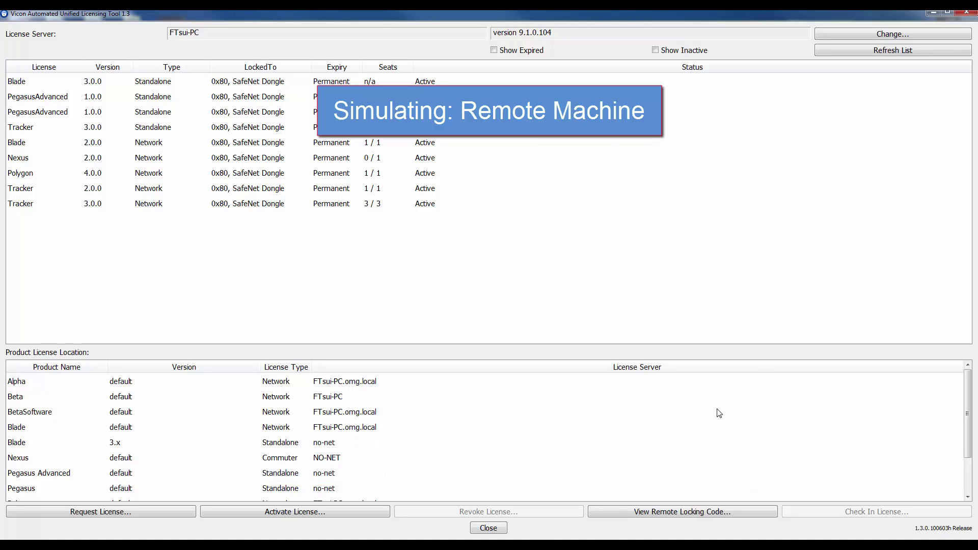
Step: On the remote machine, choose the remote user's .lic file on Removable Disk (E:) as the license activation file
click(300, 512)
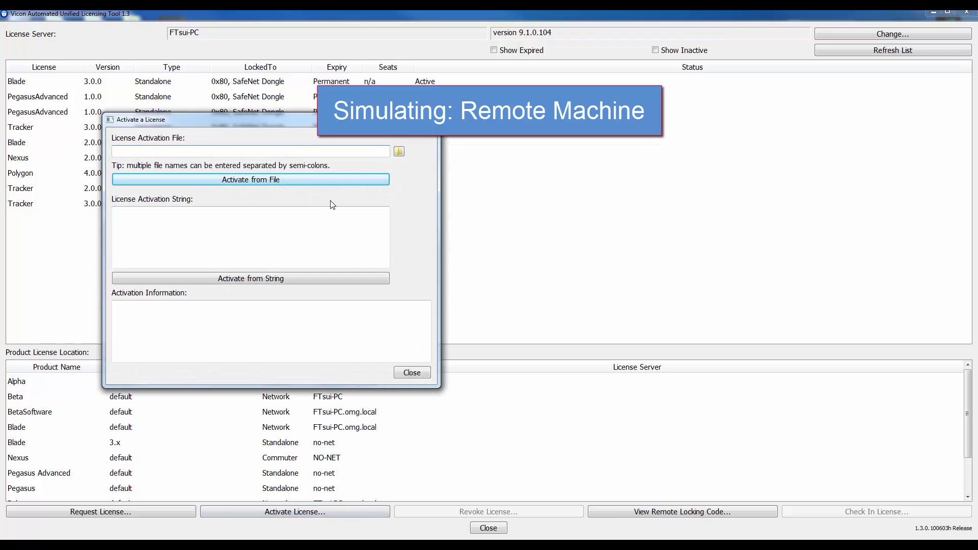
click(399, 152)
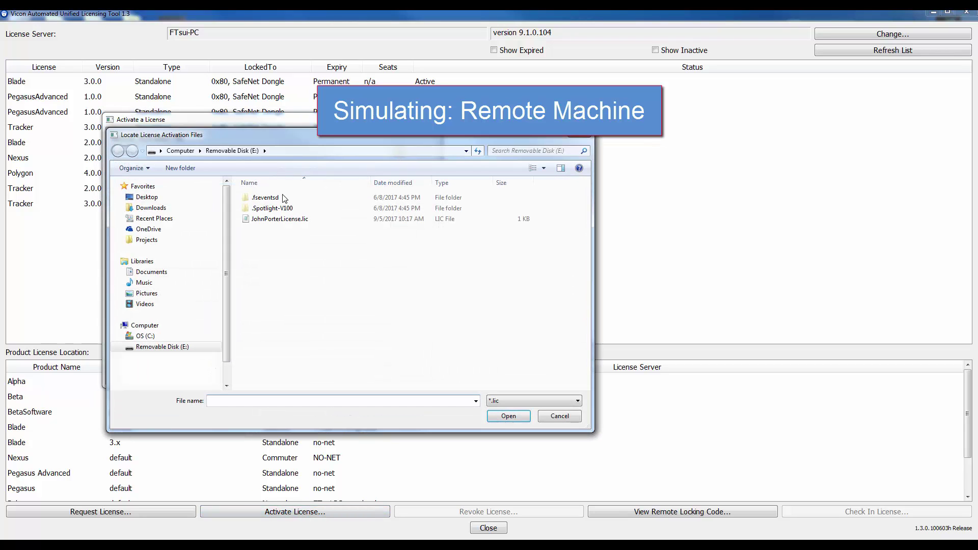
click(280, 220)
double_click(279, 221)
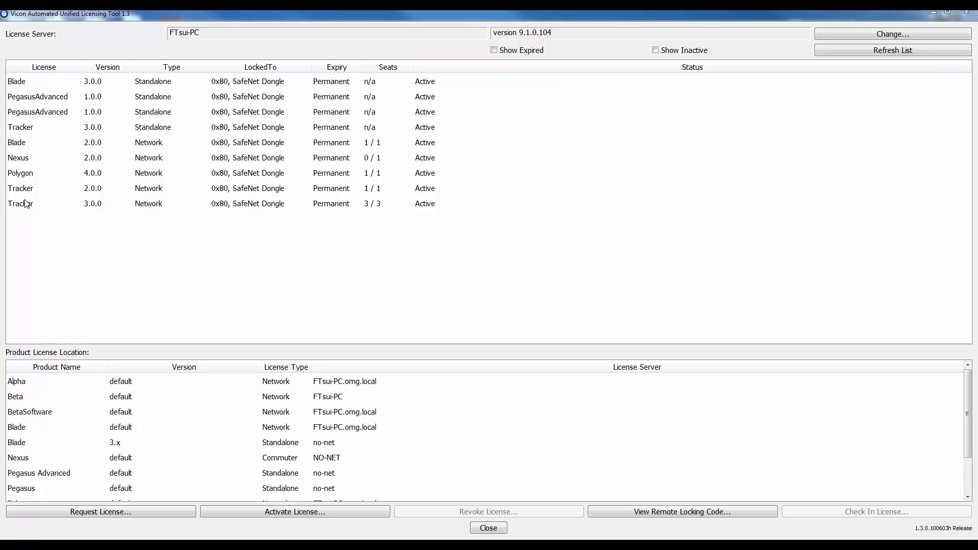
Step: Open the revocation form for the Nexus 2.0.0 network license
click(18, 161)
right_click(18, 161)
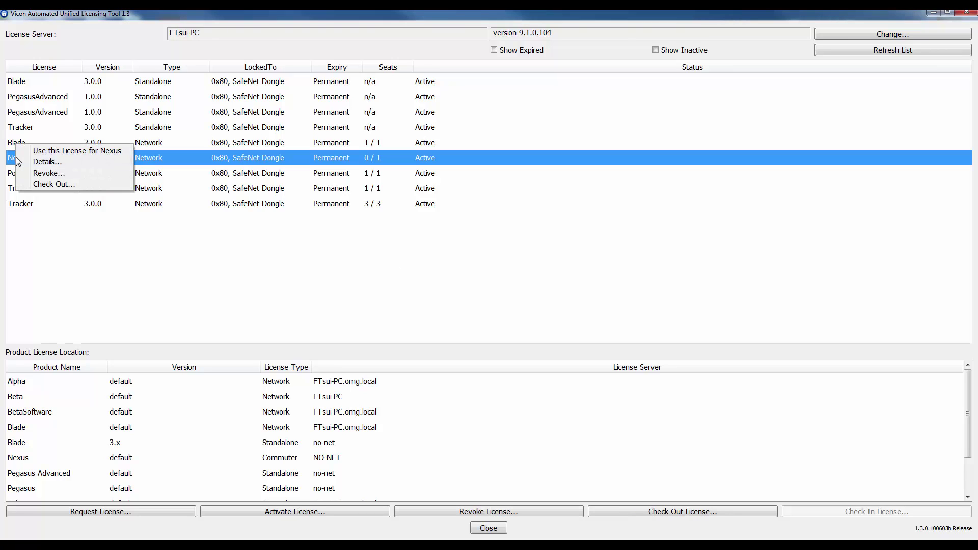
click(43, 174)
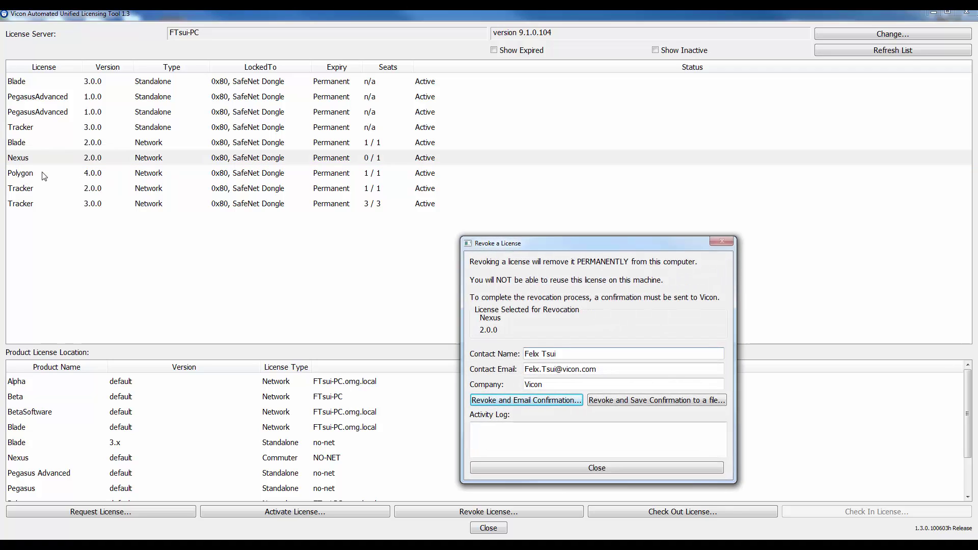